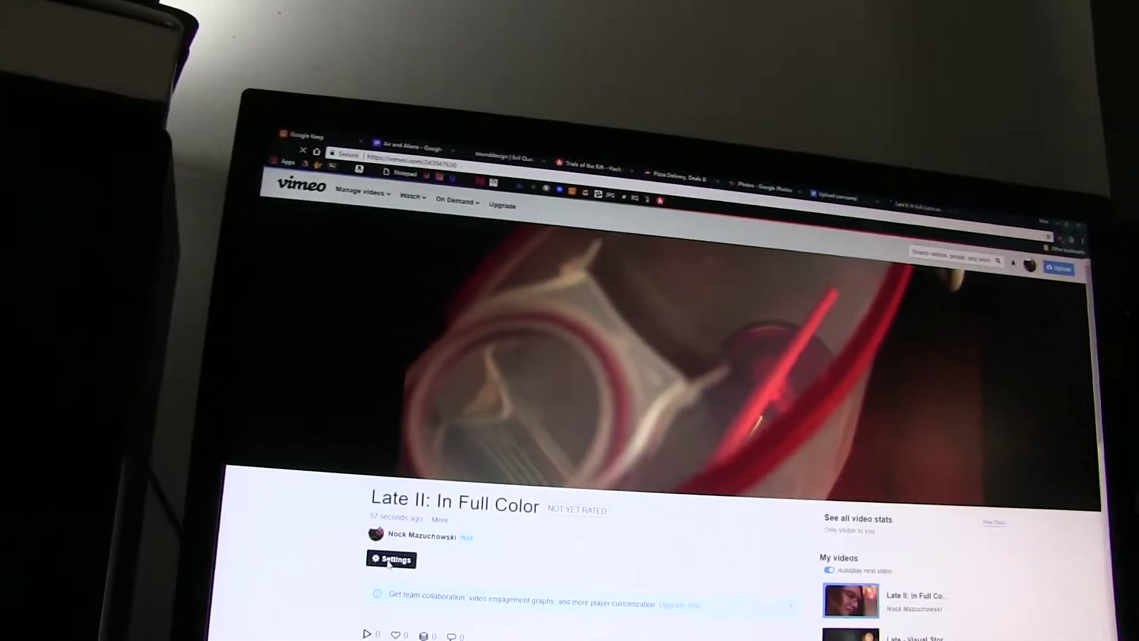
- Begin setting the custom URL for 'Late II: In Full Color' from its video settings
click(422, 573)
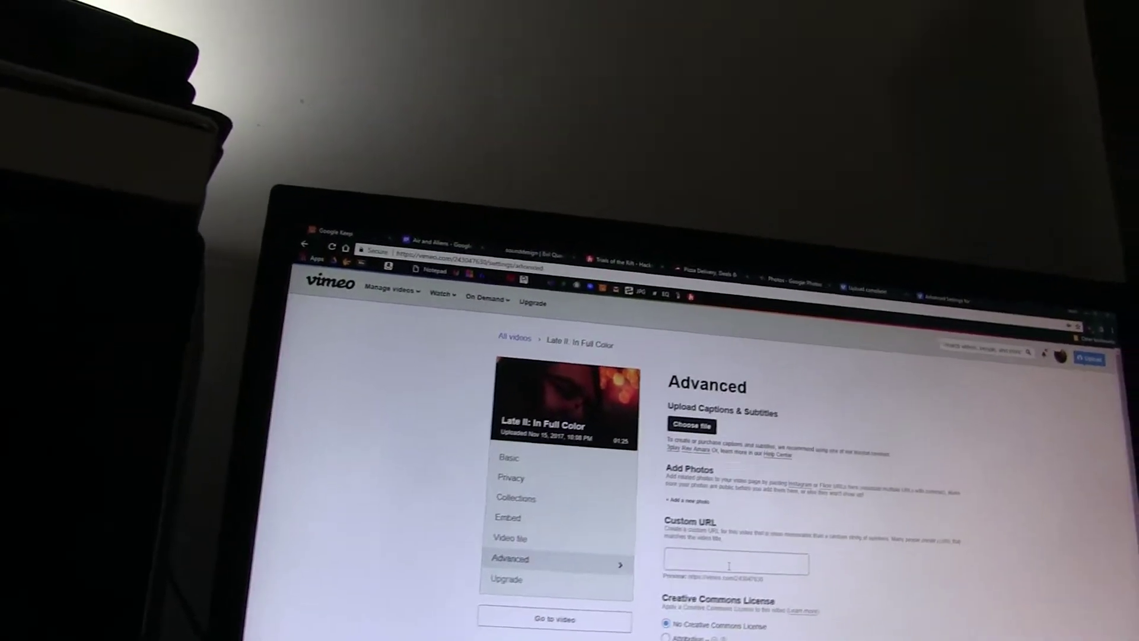
click(728, 563)
text(late)
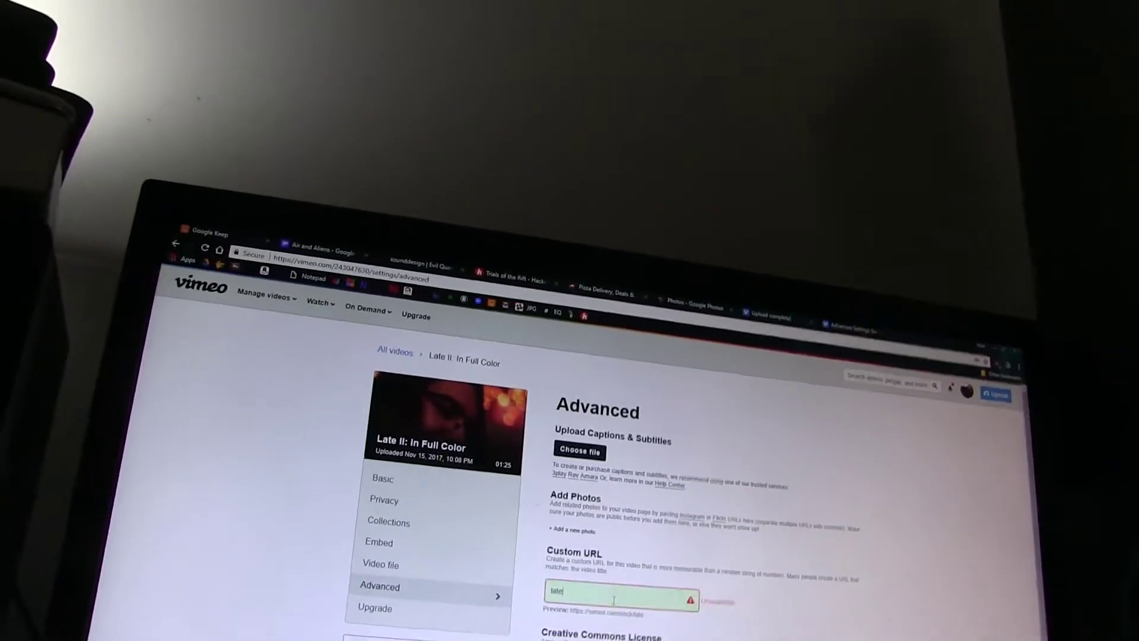
text(2)
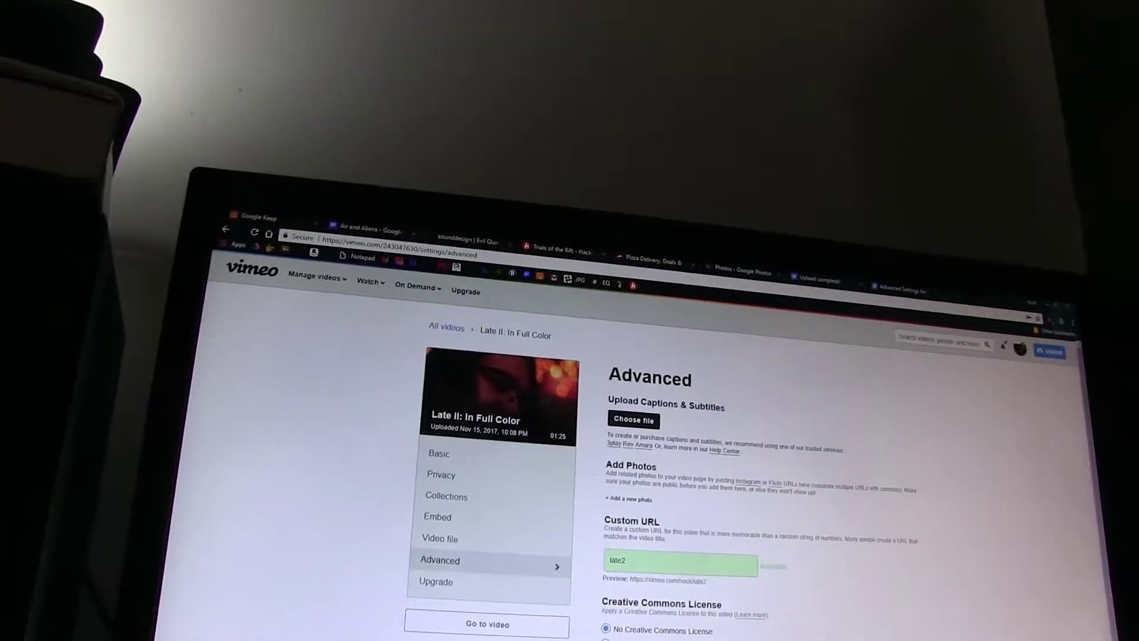